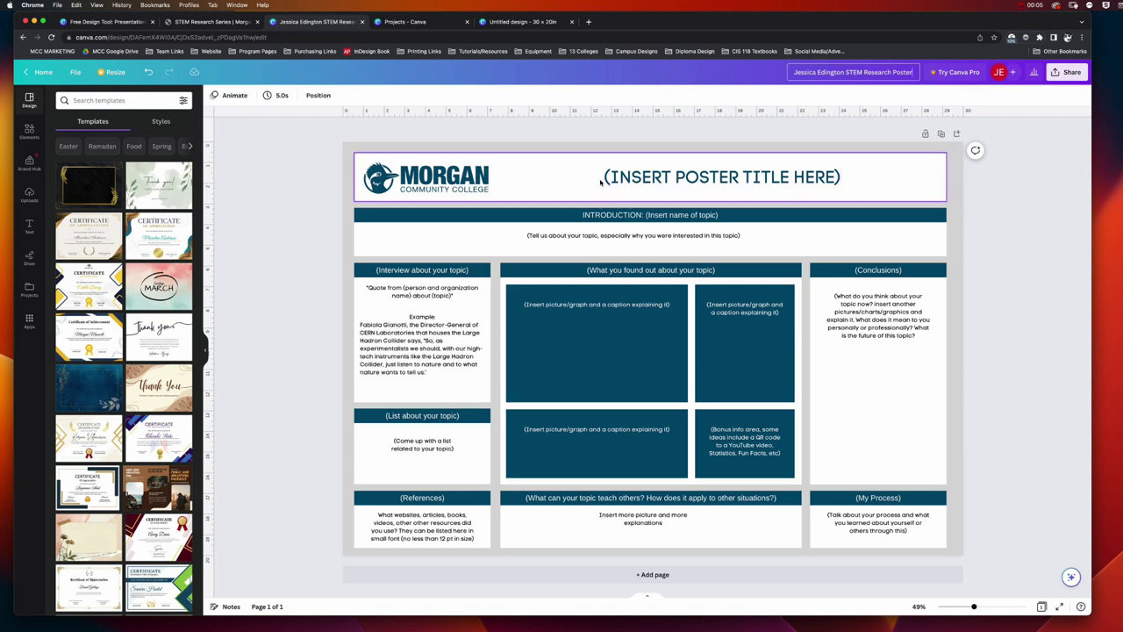
- Replace the '(INSERT POSTER TITLE HERE)' placeholder with the title 'Plants and Mental Health'
{"action": "left_click", "coordinate": [678, 179]}
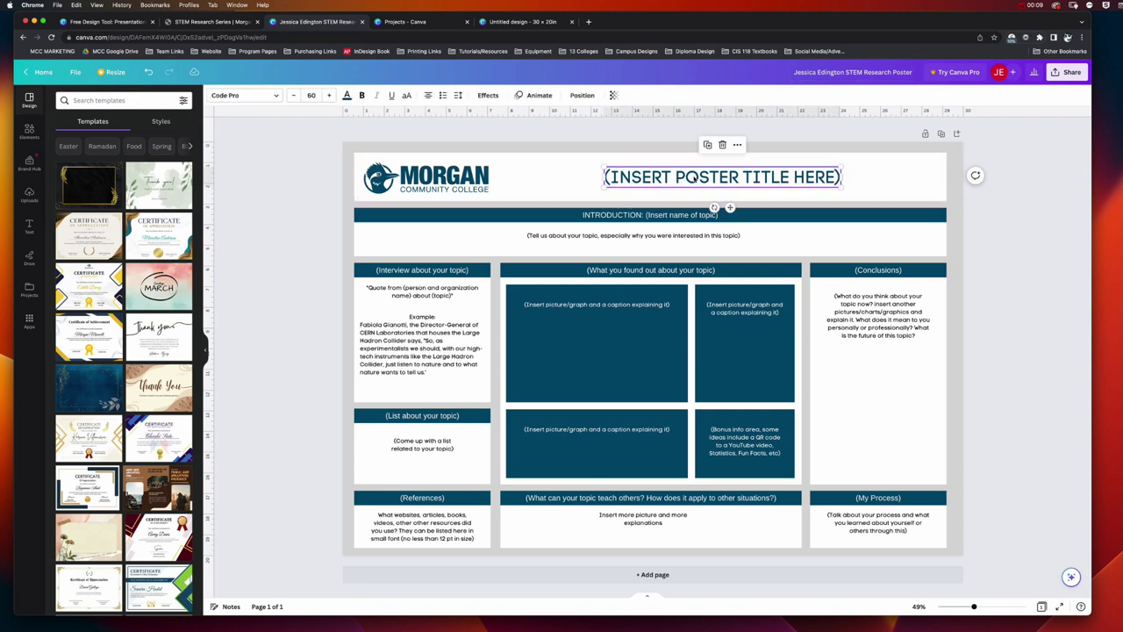
{"action": "left_click", "coordinate": [636, 233]}
{"action": "left_click", "coordinate": [639, 213]}
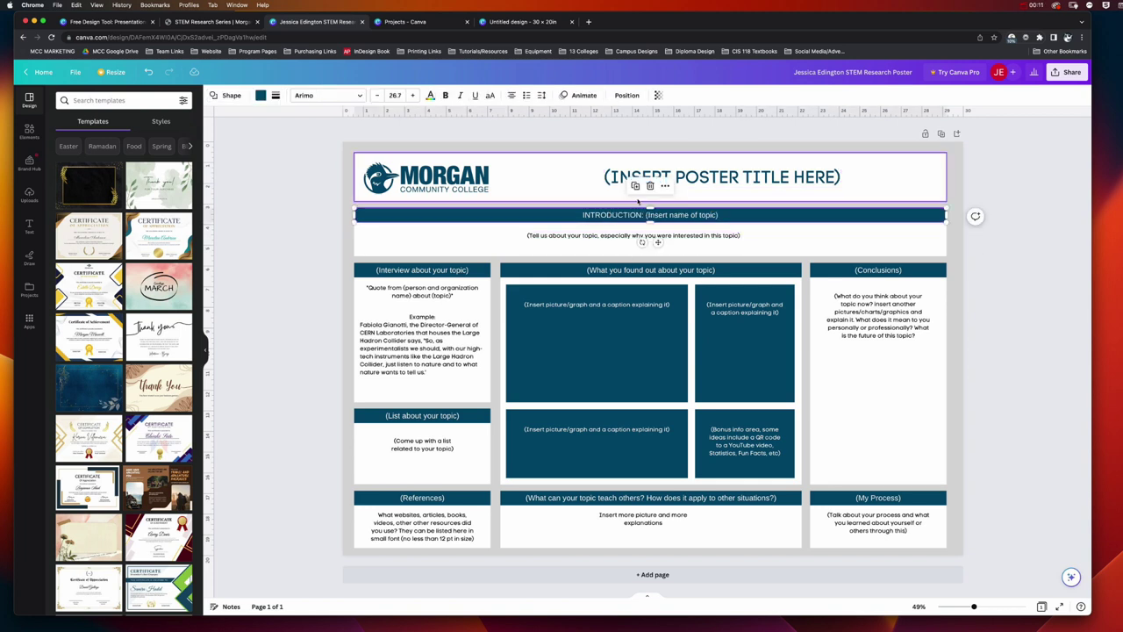
{"action": "left_click", "coordinate": [685, 180]}
{"action": "triple_click", "coordinate": [731, 177]}
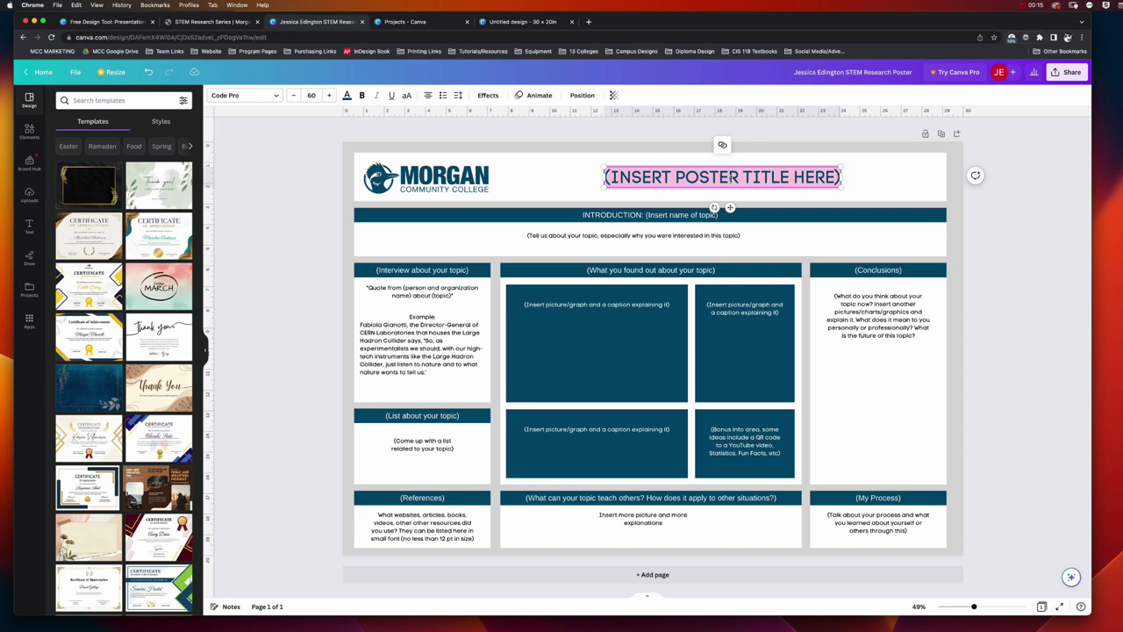
{"action": "type", "text": "P"}
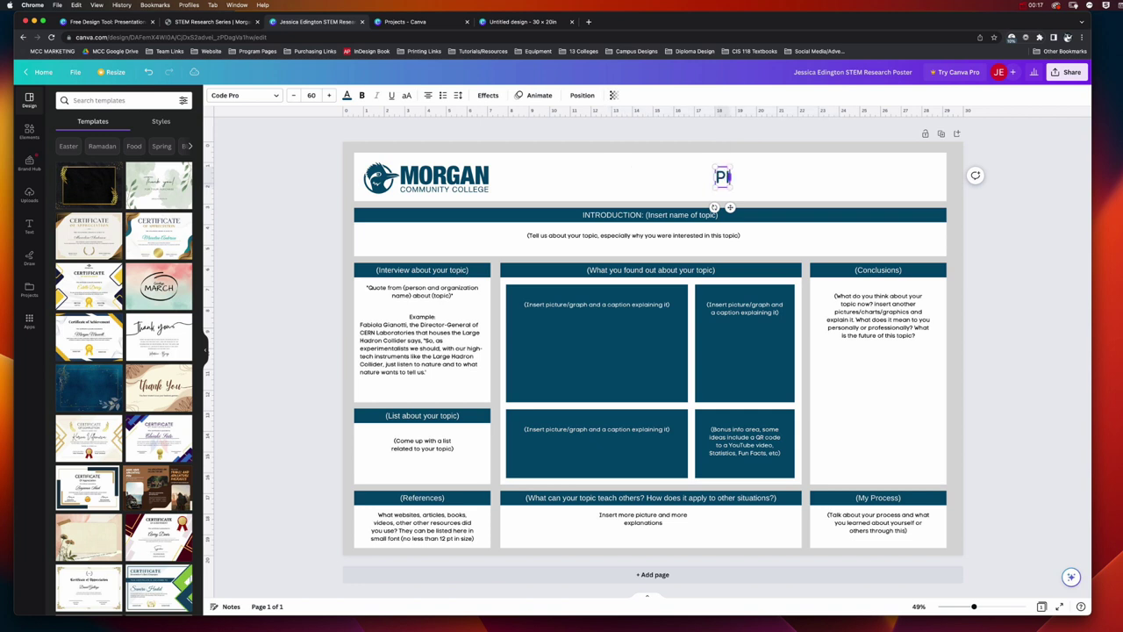
{"action": "type", "text": "lants and Meant"}
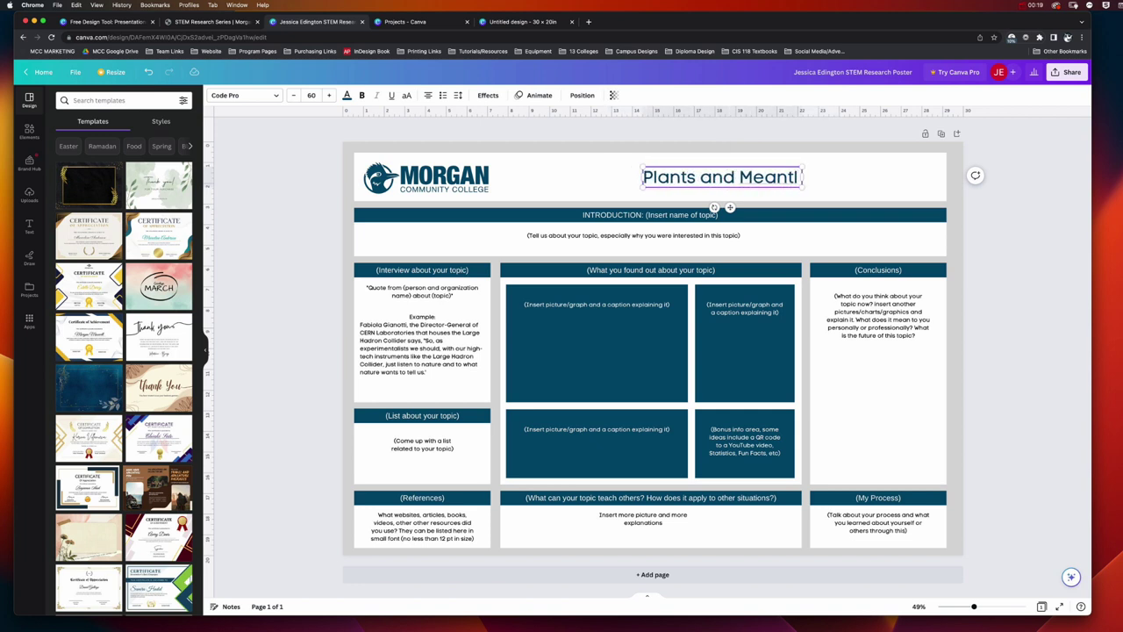
{"action": "key", "text": "BackSpace"}
{"action": "key", "text": "BackSpace"}
{"action": "key", "text": "BackSpace"}
{"action": "type", "text": "ntal Health"}
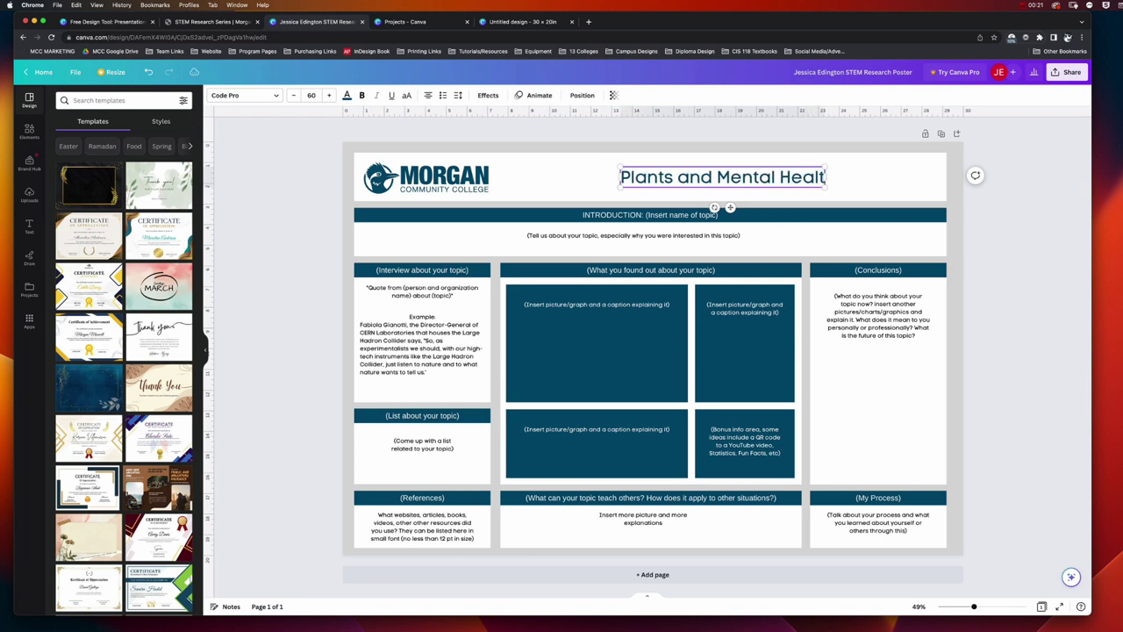
{"action": "left_click", "coordinate": [990, 220]}
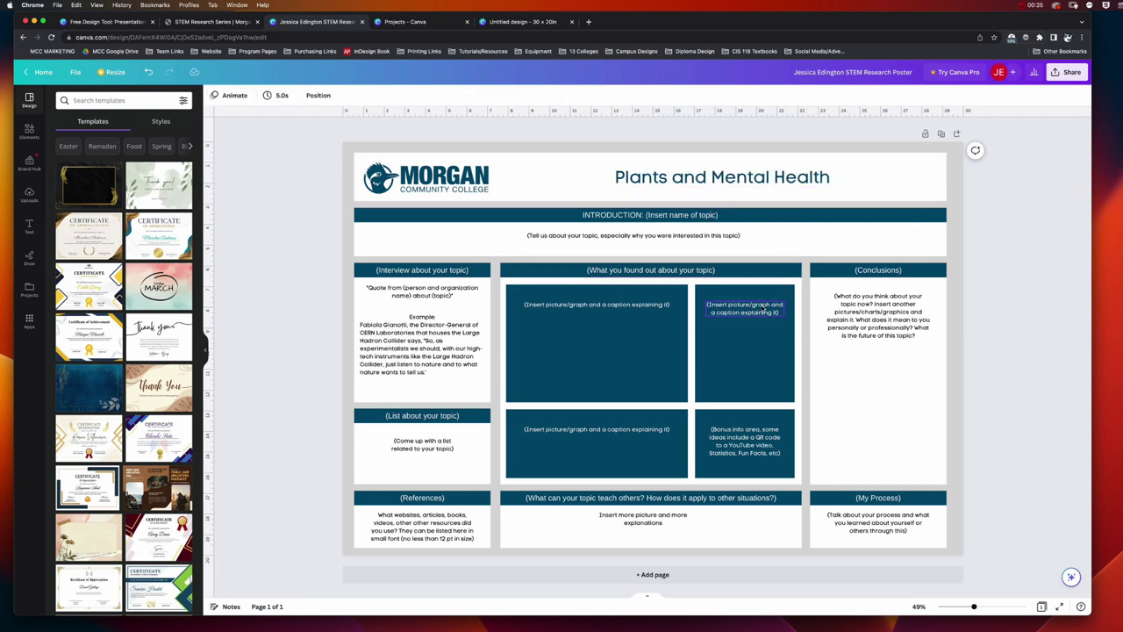
- Change the title's font to Anton
{"action": "left_click", "coordinate": [688, 179]}
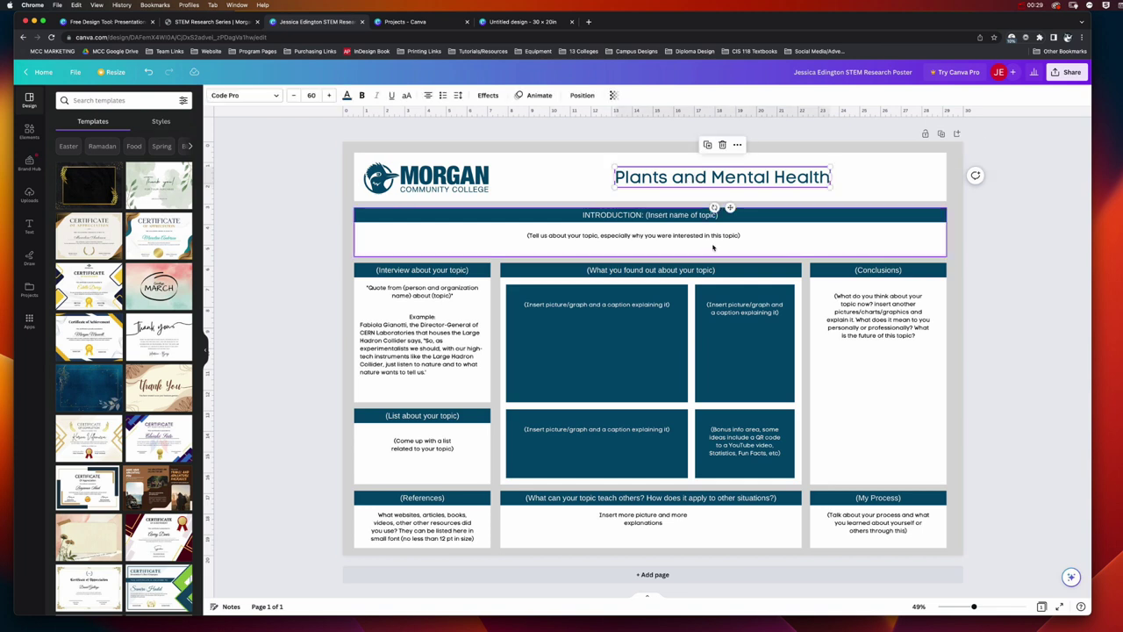
{"action": "left_click", "coordinate": [255, 96]}
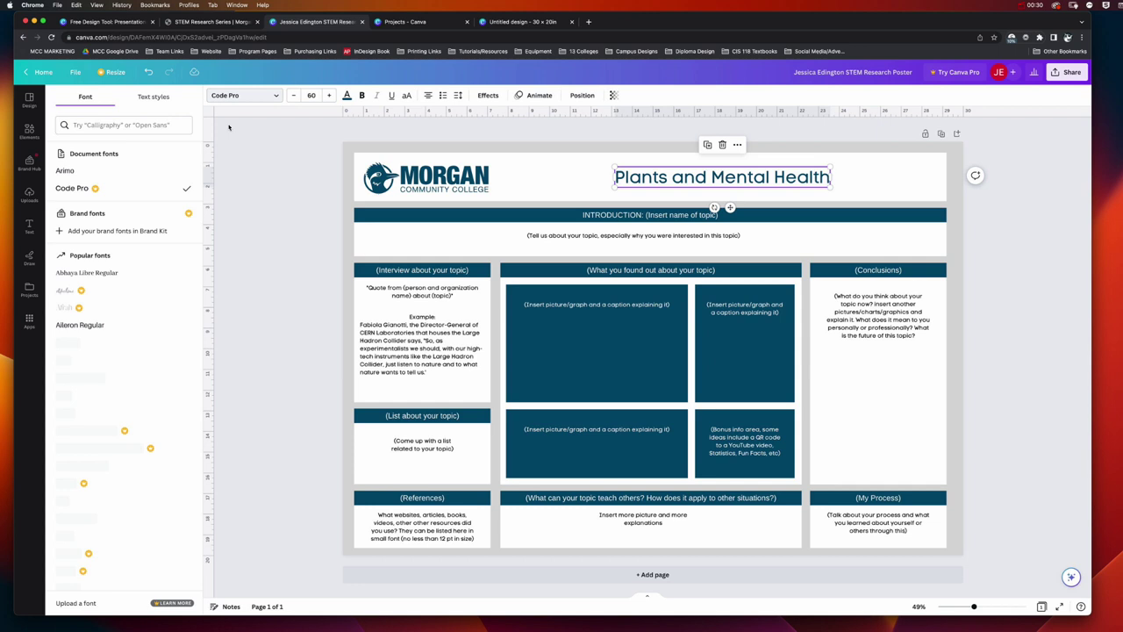
{"action": "scroll", "coordinate": [129, 325], "scroll_direction": "down", "scroll_amount": 3}
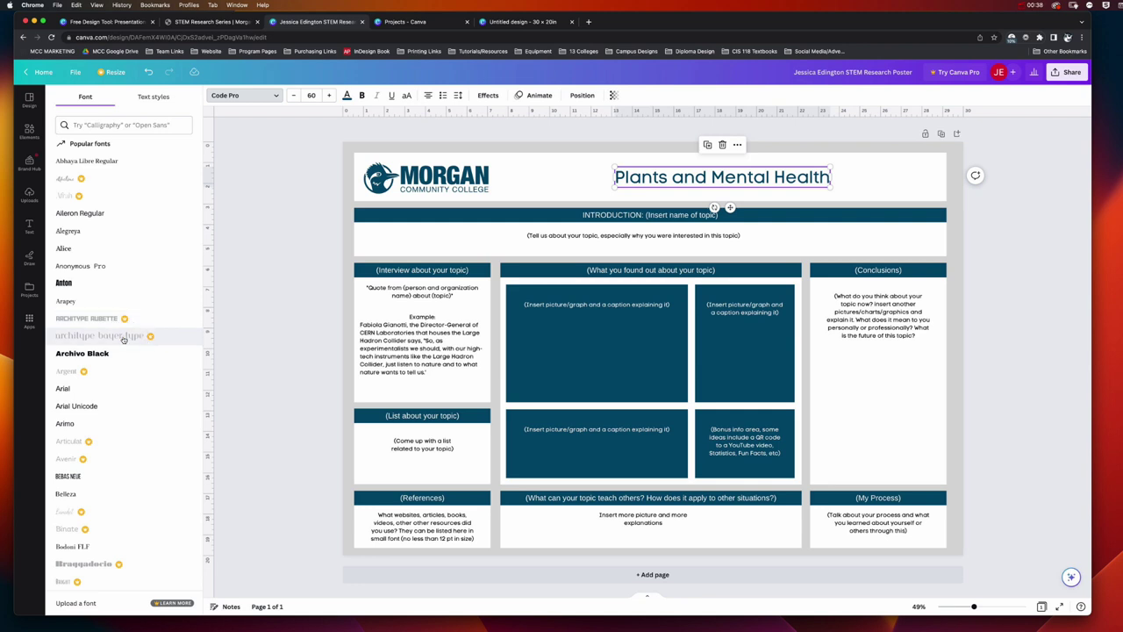
{"action": "left_click", "coordinate": [77, 287]}
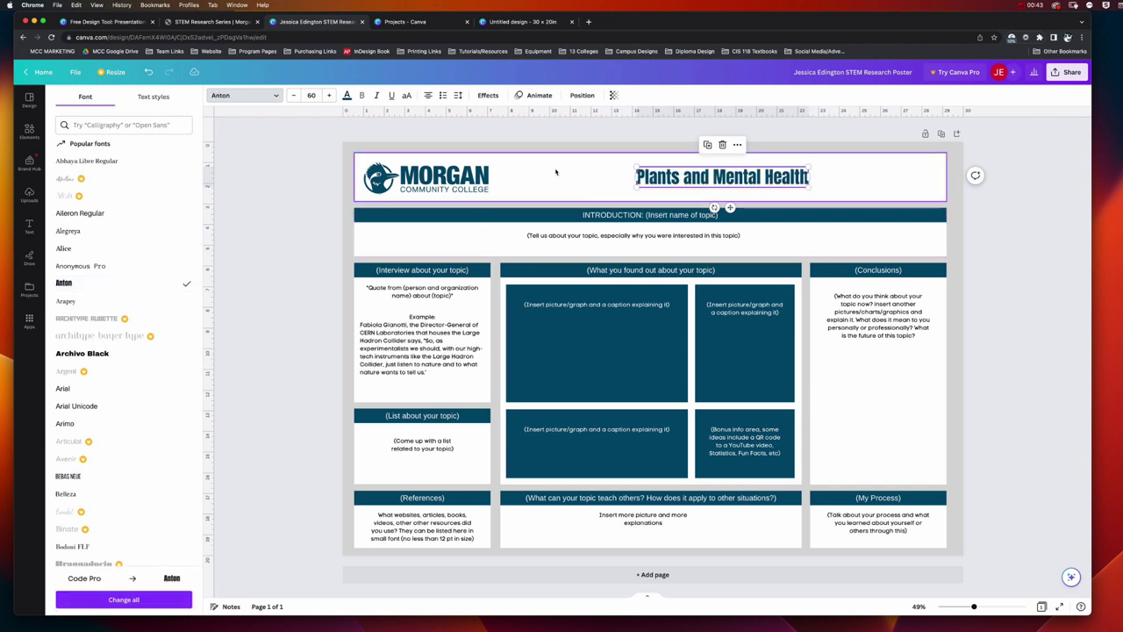
- Enlarge the heading to size 97 and centre it across the header beside the logo
{"action": "mouse_move", "coordinate": [634, 189]}
{"action": "left_mouse_down"}
{"action": "mouse_move", "coordinate": [537, 202]}
{"action": "mouse_move", "coordinate": [664, 186]}
{"action": "mouse_move", "coordinate": [601, 190]}
{"action": "left_mouse_up"}
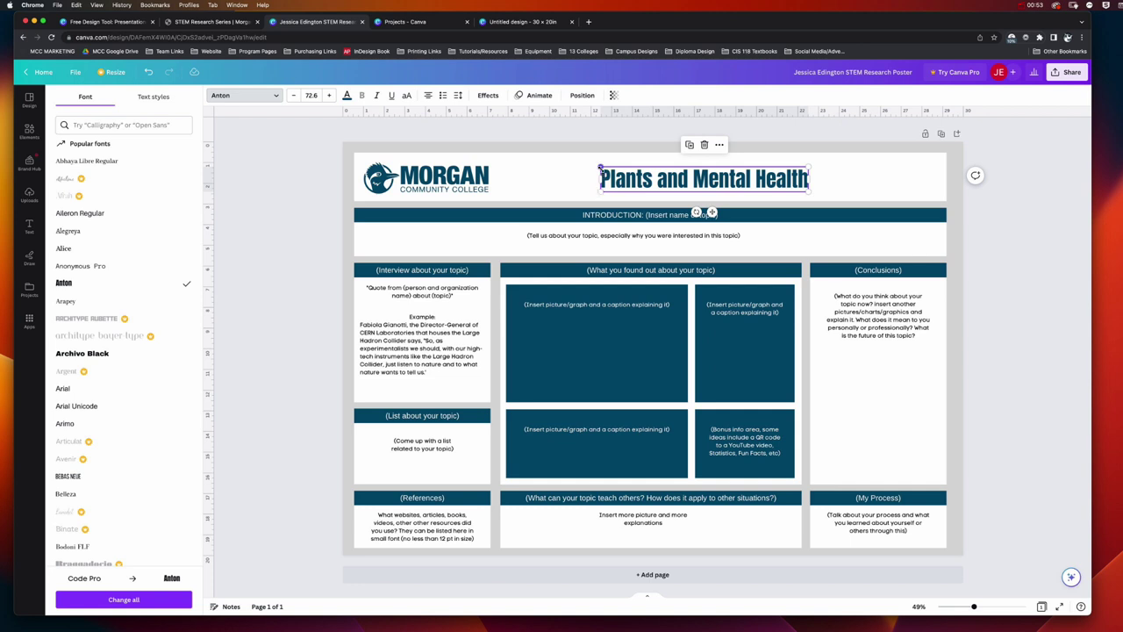
{"action": "mouse_move", "coordinate": [812, 167]}
{"action": "left_mouse_down"}
{"action": "mouse_move", "coordinate": [904, 157]}
{"action": "mouse_move", "coordinate": [667, 176]}
{"action": "mouse_move", "coordinate": [895, 153]}
{"action": "mouse_move", "coordinate": [702, 173]}
{"action": "mouse_move", "coordinate": [835, 161]}
{"action": "mouse_move", "coordinate": [881, 172]}
{"action": "mouse_move", "coordinate": [946, 160]}
{"action": "mouse_move", "coordinate": [877, 166]}
{"action": "left_mouse_up"}
{"action": "left_click_drag", "start_coordinate": [764, 180], "coordinate": [714, 182]}
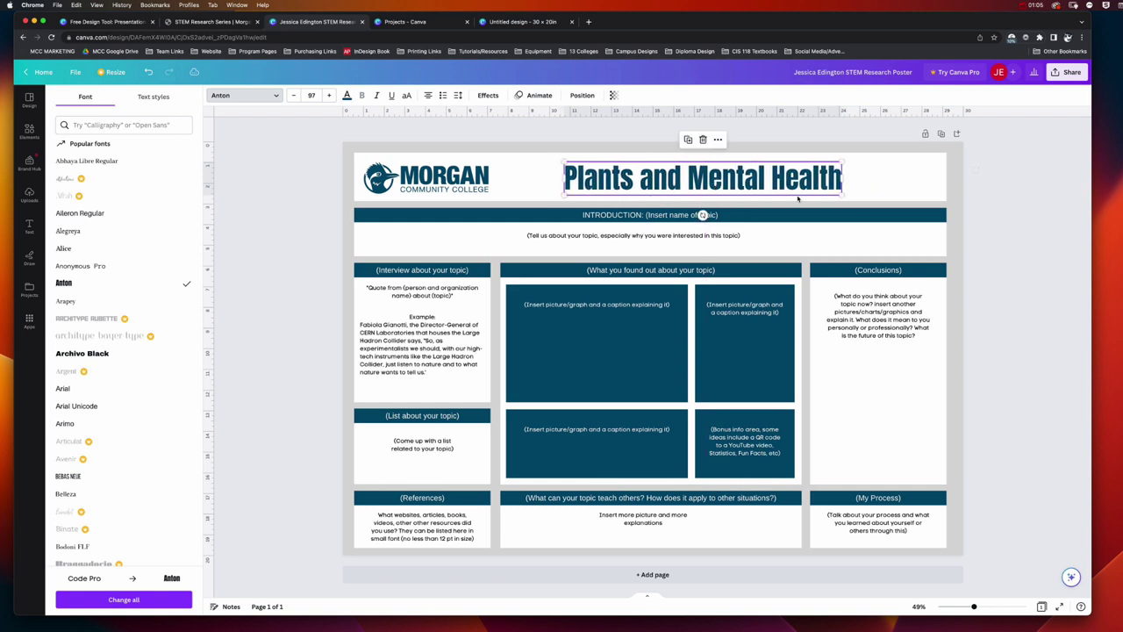
- Move the Example quote box slightly lower, undoing trial resizes so its text stays at size 20
{"action": "left_click", "coordinate": [982, 232]}
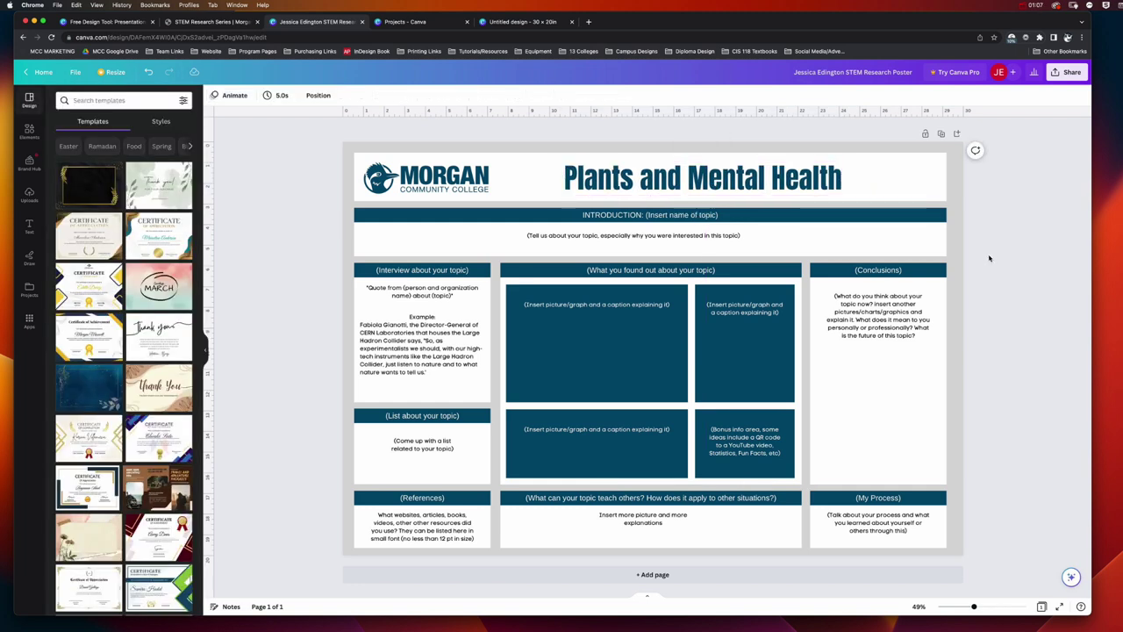
{"action": "left_click", "coordinate": [405, 360]}
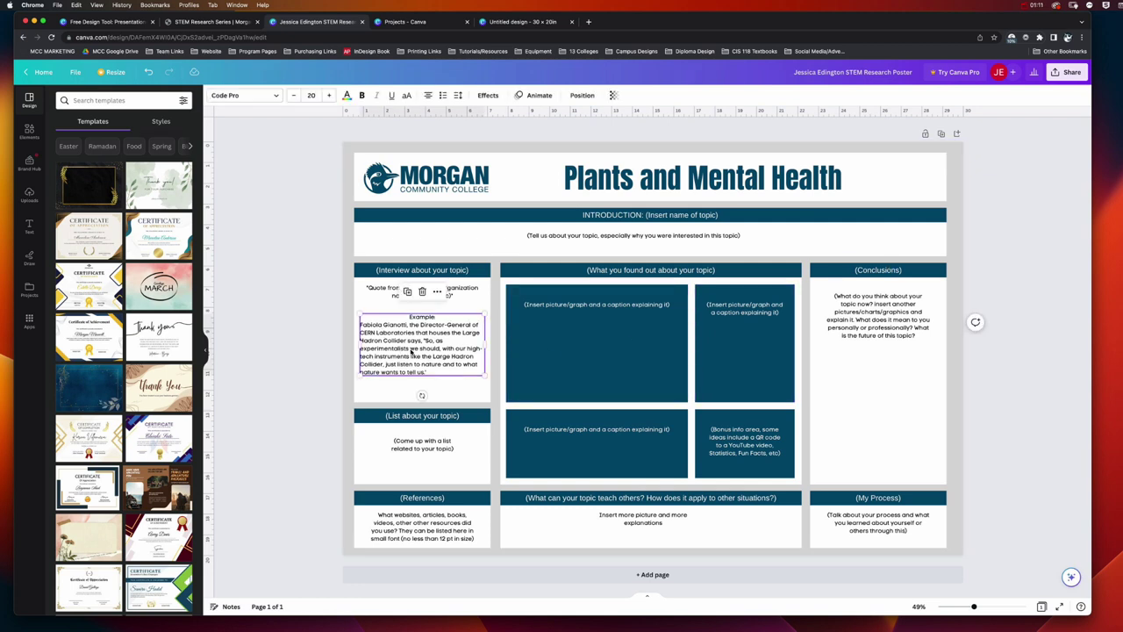
{"action": "left_click_drag", "start_coordinate": [359, 314], "coordinate": [396, 339]}
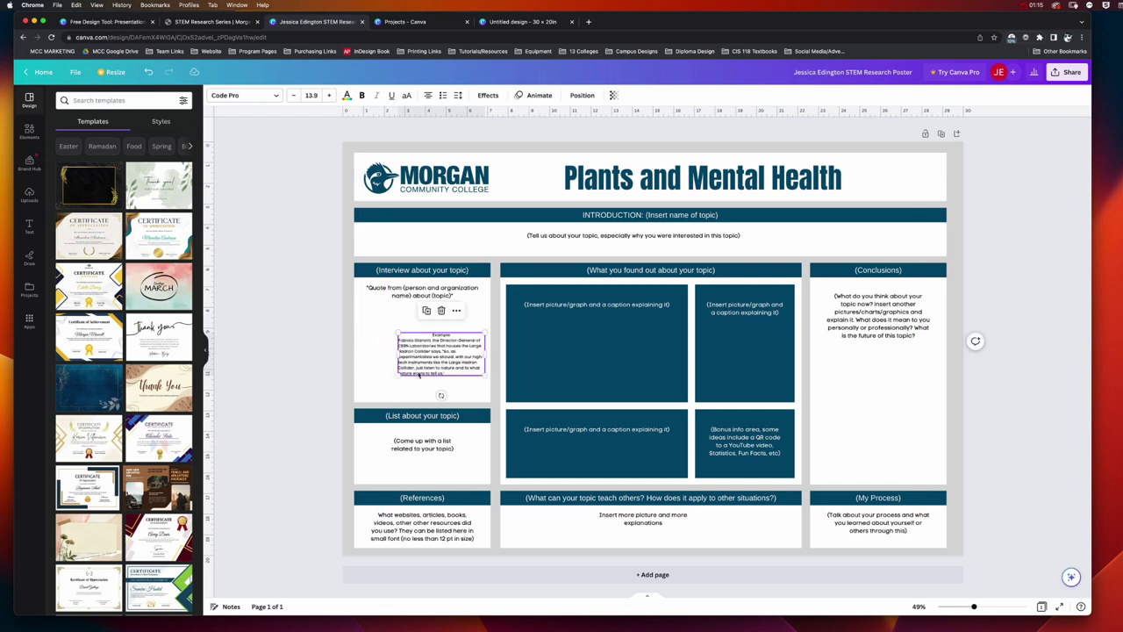
{"action": "key", "text": "super+z"}
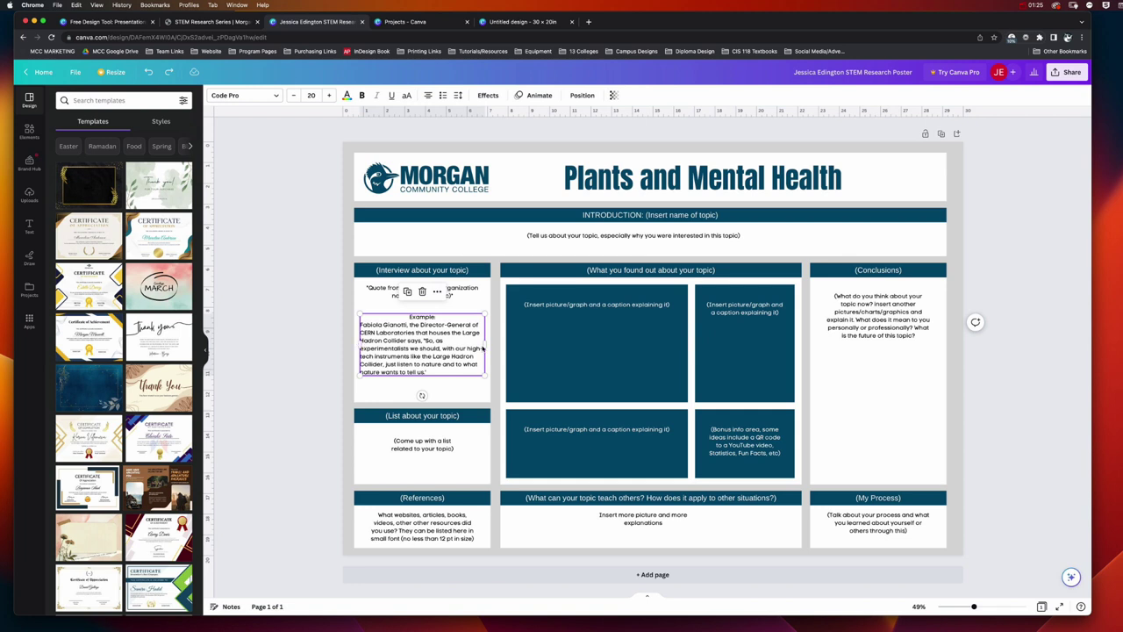
{"action": "mouse_move", "coordinate": [482, 348]}
{"action": "left_mouse_down"}
{"action": "mouse_move", "coordinate": [439, 350]}
{"action": "mouse_move", "coordinate": [479, 348]}
{"action": "left_mouse_up"}
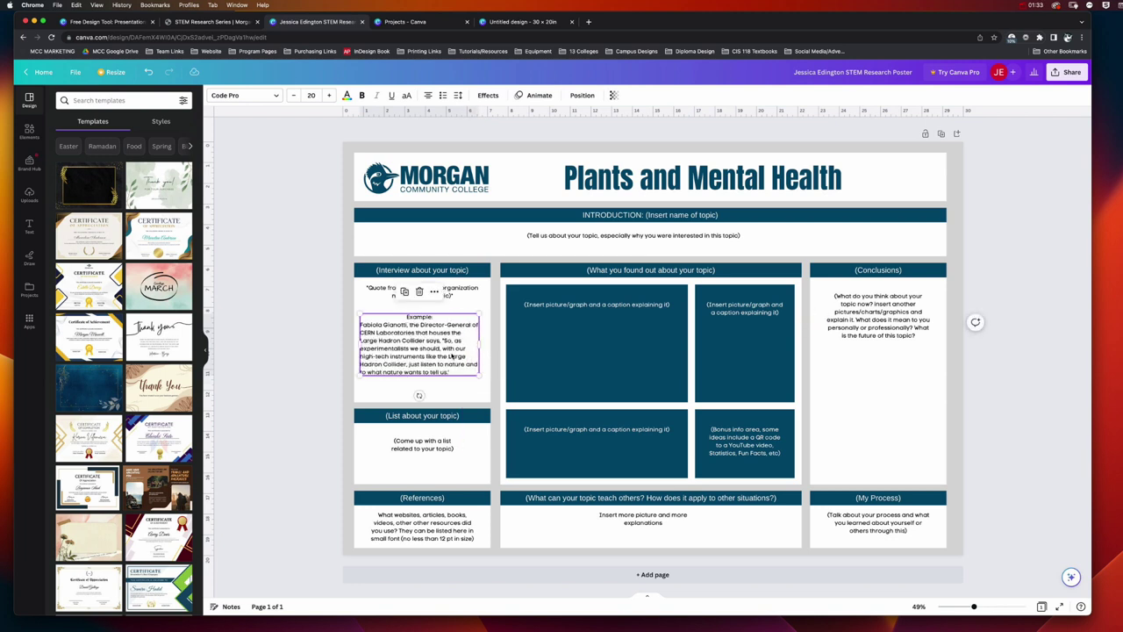
{"action": "left_click_drag", "start_coordinate": [450, 357], "coordinate": [453, 371]}
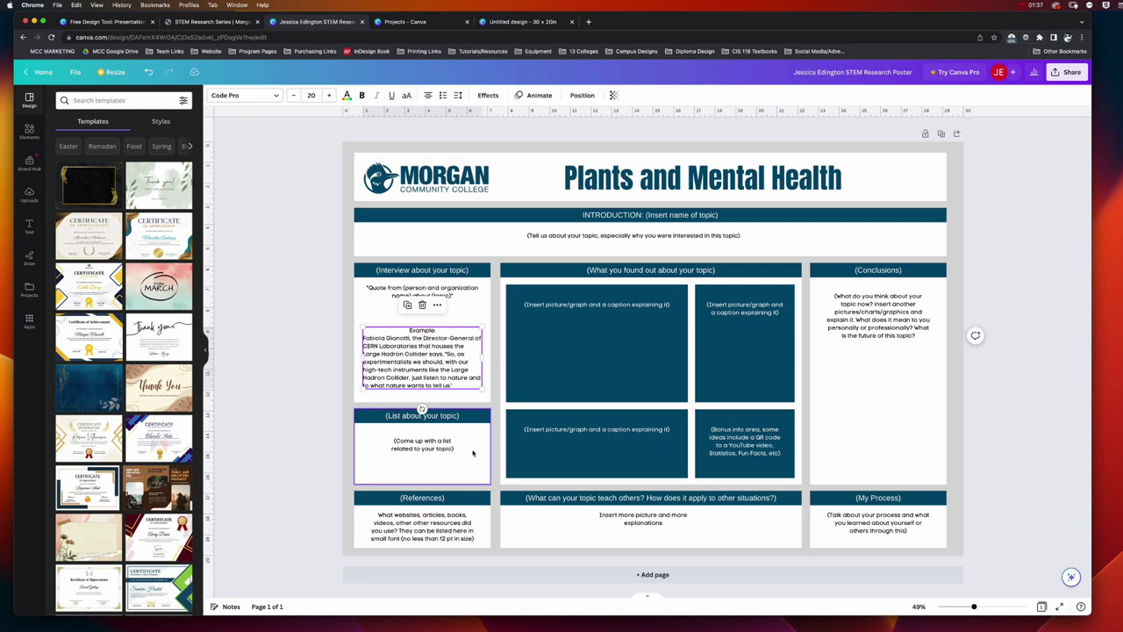
{"action": "left_click_drag", "start_coordinate": [361, 326], "coordinate": [346, 319]}
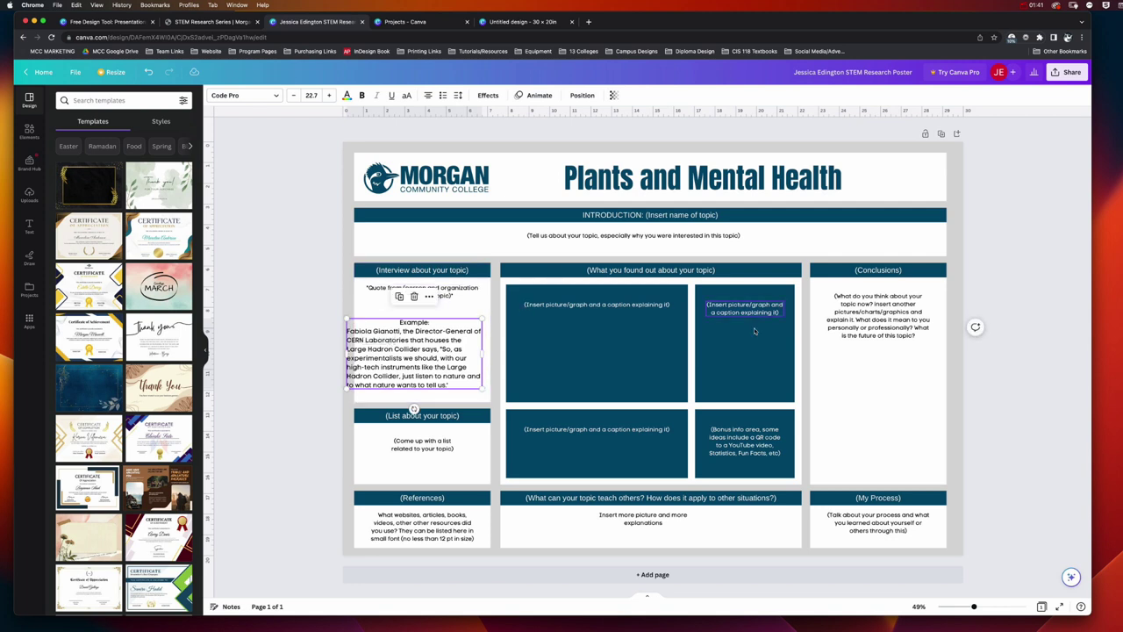
{"action": "key", "text": "super+z"}
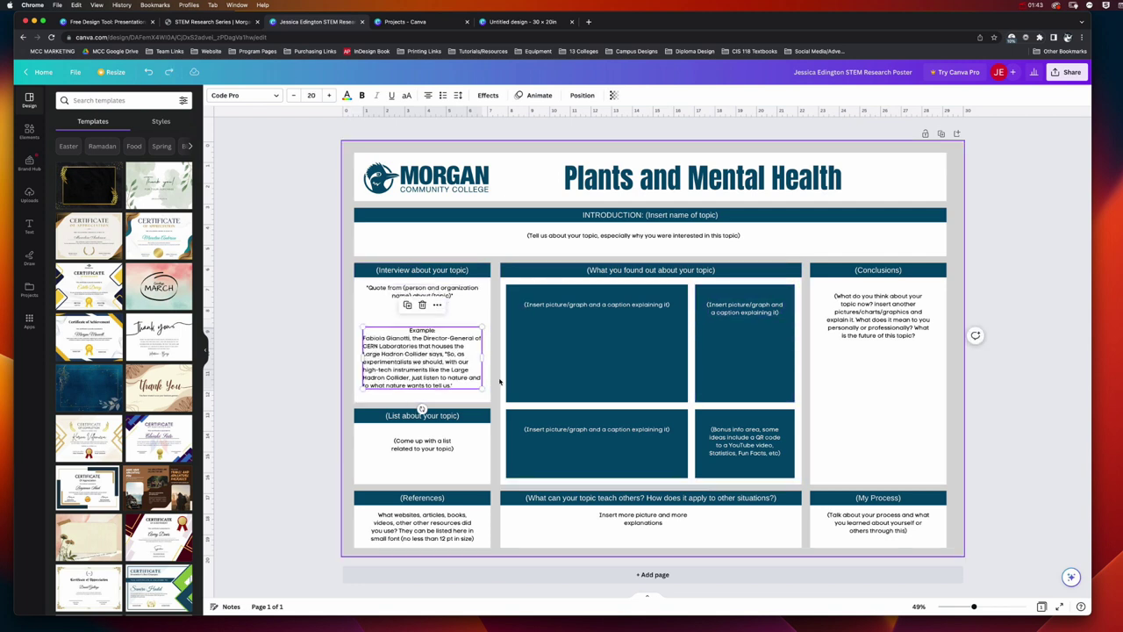
{"action": "double_click", "coordinate": [591, 306]}
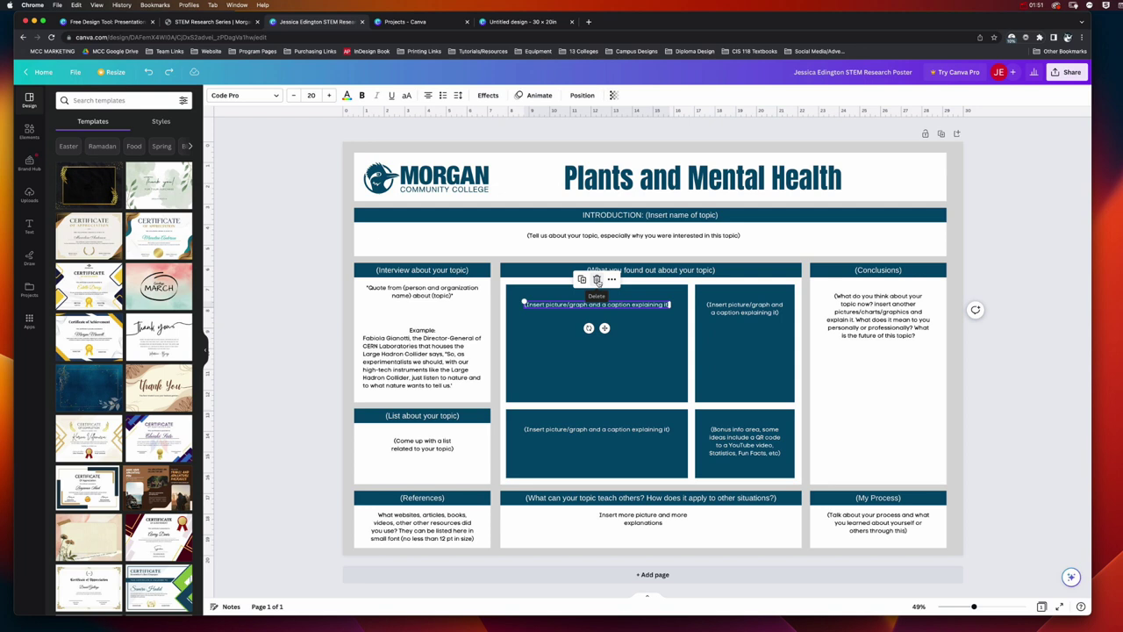
{"action": "left_click", "coordinate": [597, 280]}
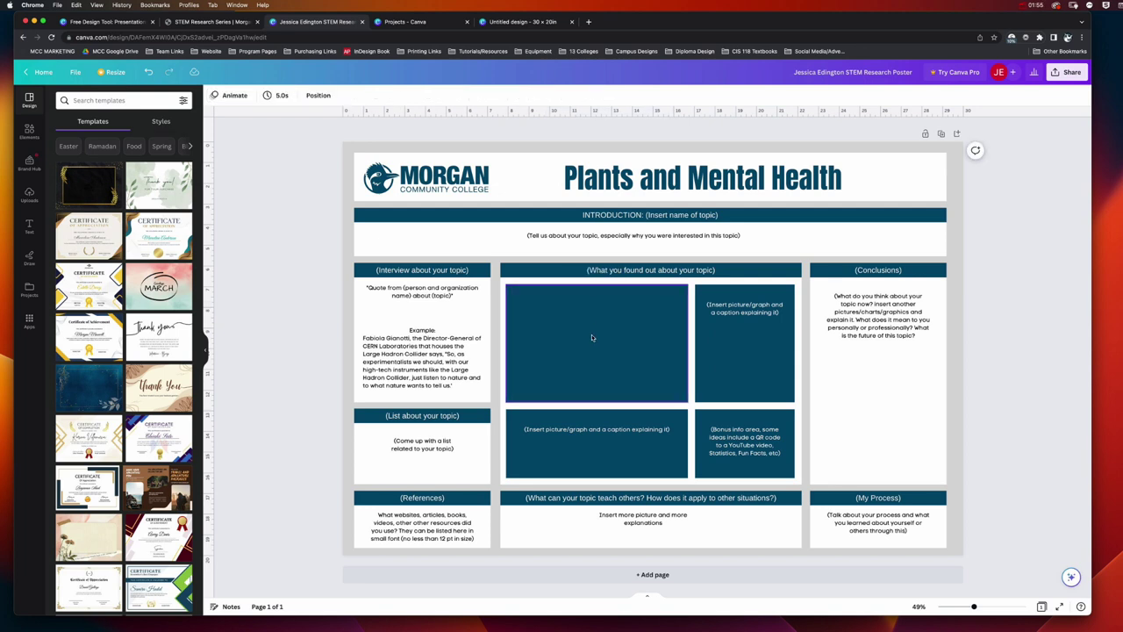
- Add an 'Add a subheading' text box at size 29.9 in the large panel's lower left
{"action": "left_click", "coordinate": [31, 233]}
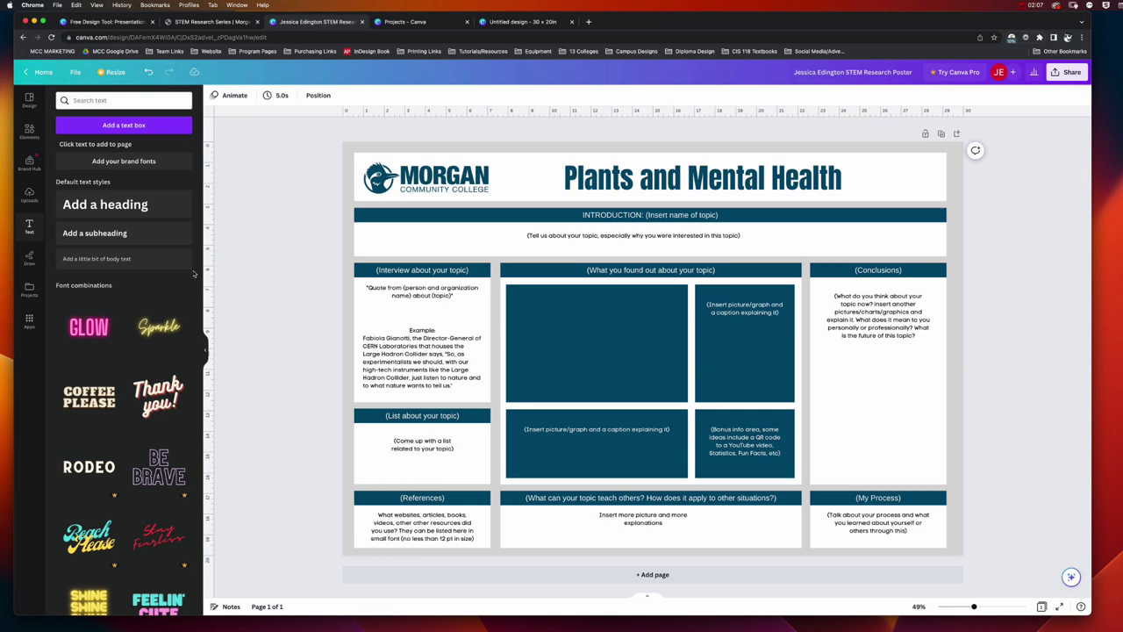
{"action": "left_click", "coordinate": [116, 235]}
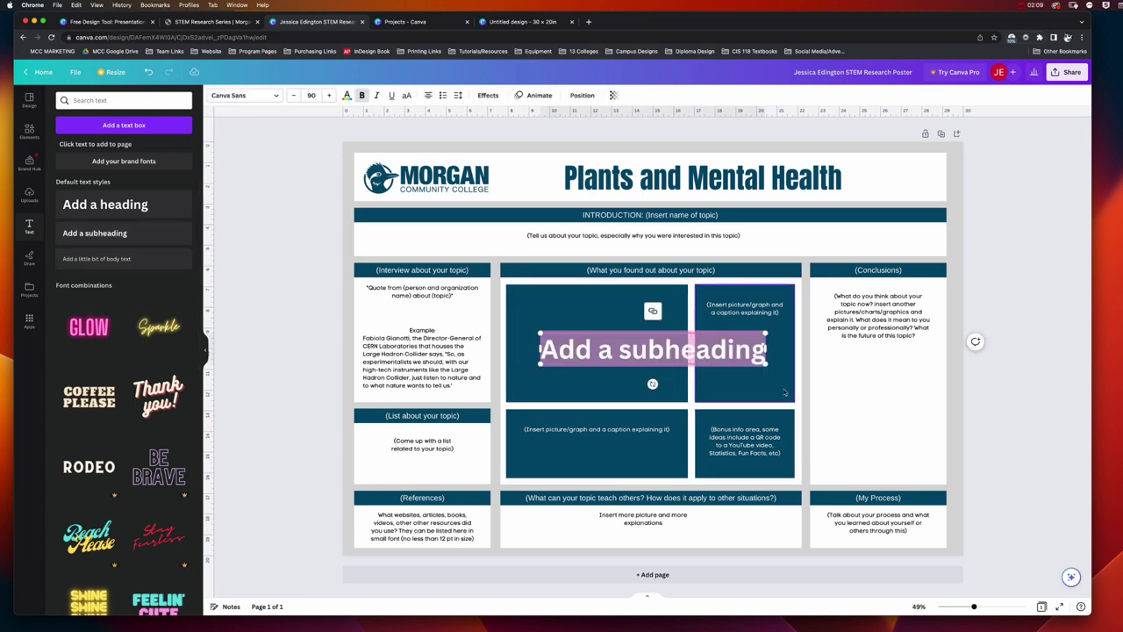
{"action": "left_click_drag", "start_coordinate": [766, 367], "coordinate": [555, 385]}
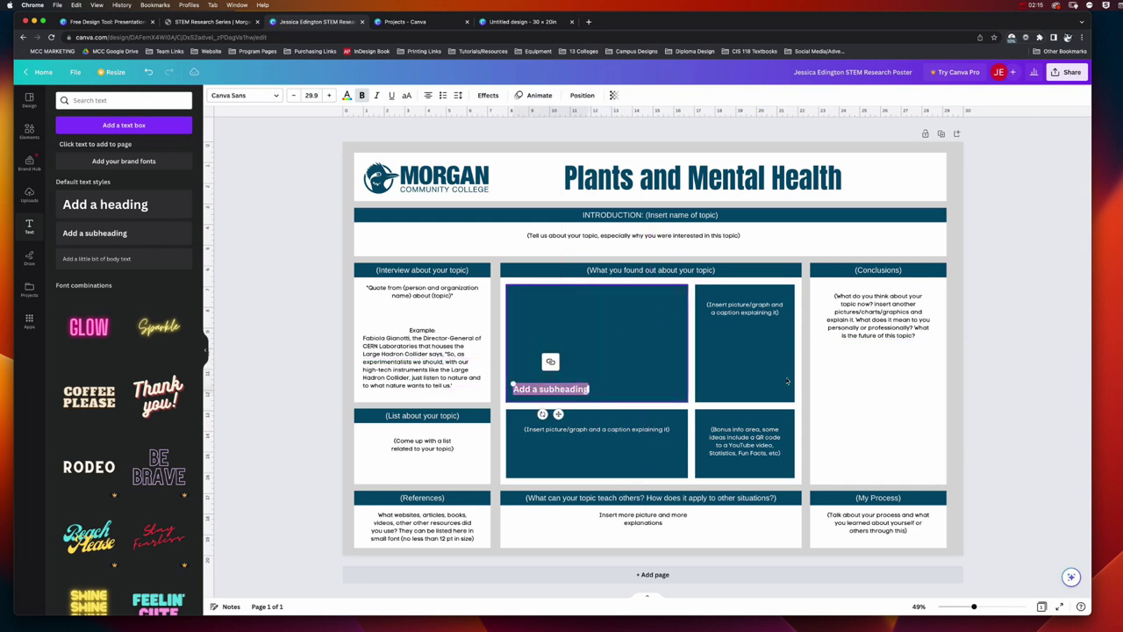
{"action": "key", "text": "Escape"}
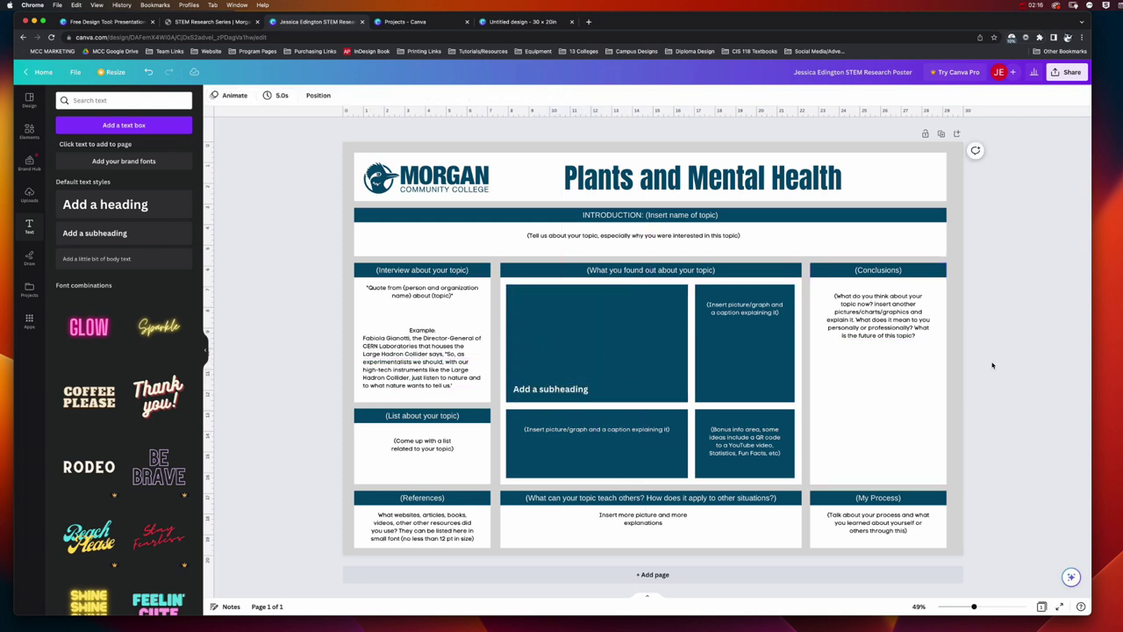
{"action": "left_click", "coordinate": [540, 389]}
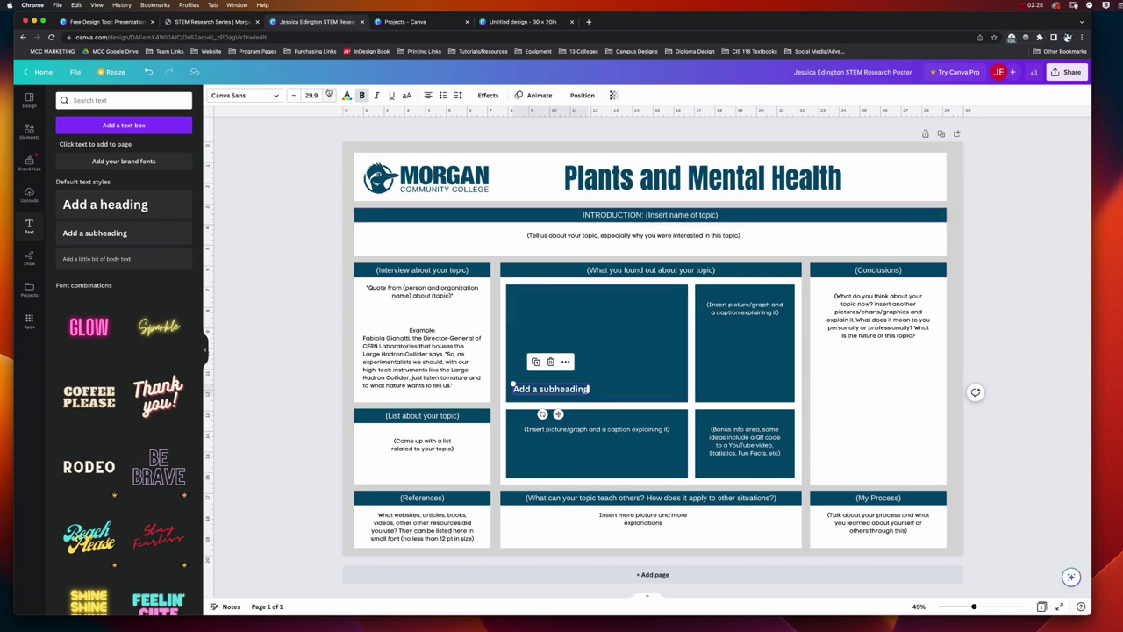
- Colour the subheading light orange, leaving its bold and letter case unchanged after testing them
{"action": "left_click", "coordinate": [346, 95]}
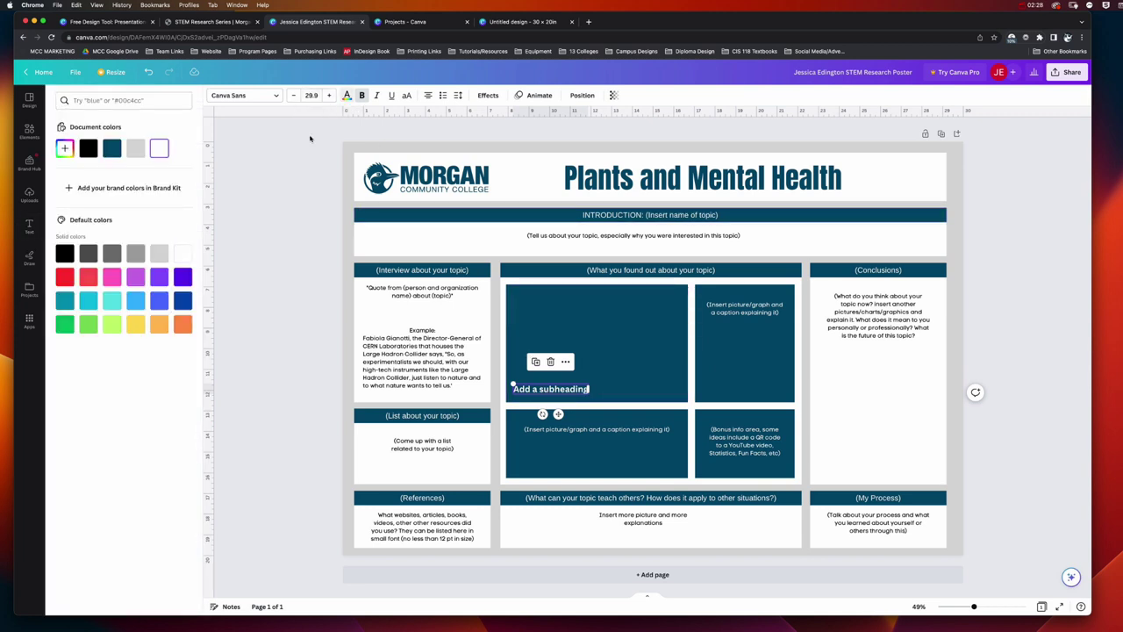
{"action": "left_click", "coordinate": [112, 278]}
{"action": "left_click", "coordinate": [160, 326]}
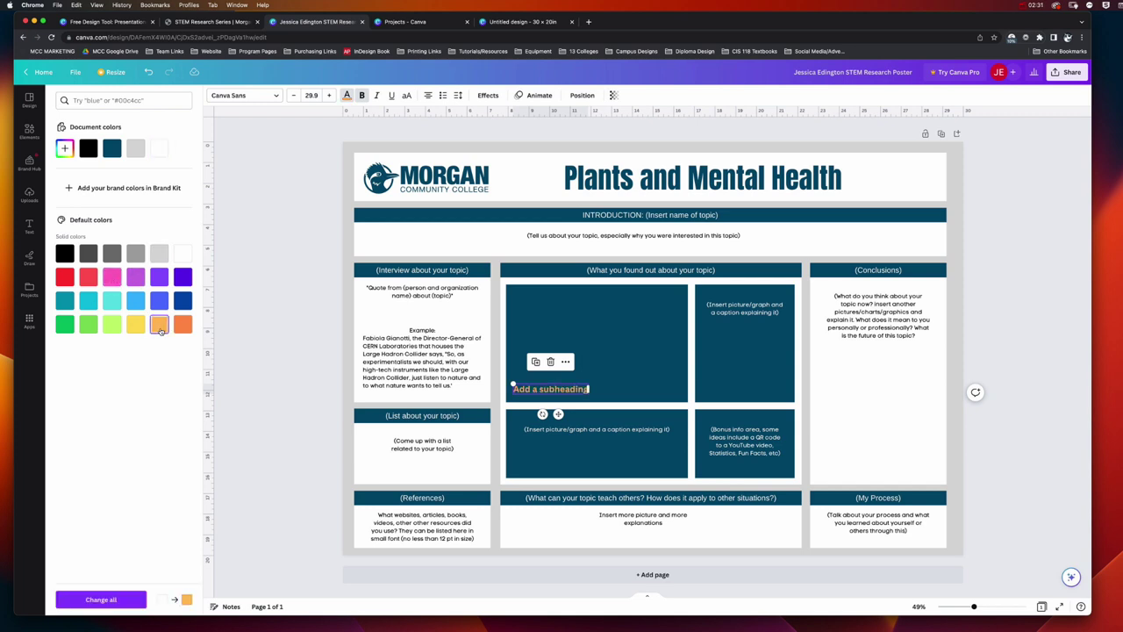
{"action": "left_click", "coordinate": [362, 97]}
{"action": "left_click", "coordinate": [362, 97]}
{"action": "left_click", "coordinate": [407, 98]}
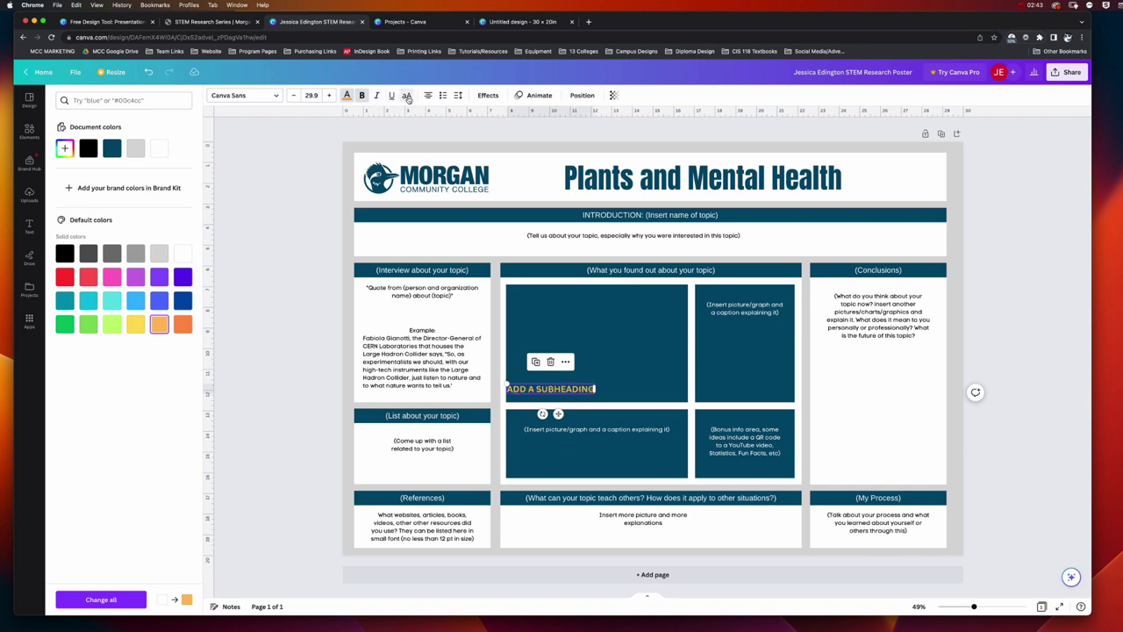
{"action": "left_click", "coordinate": [408, 98]}
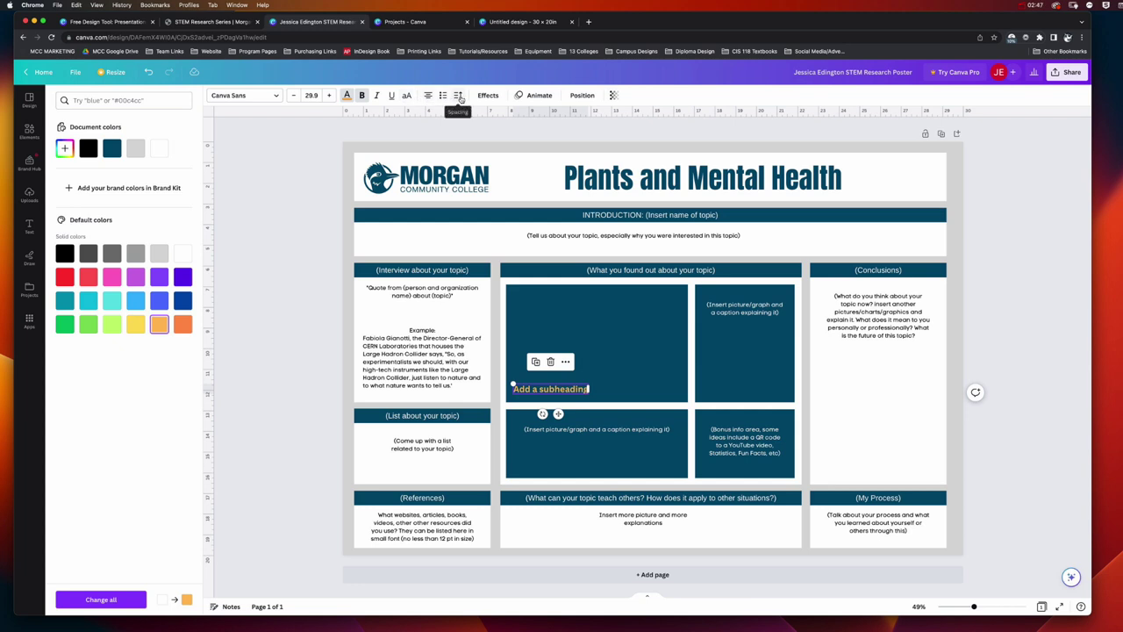
- Set the Example quote's letter spacing to 10, keeping its line spacing at 1.4
{"action": "left_click", "coordinate": [422, 360]}
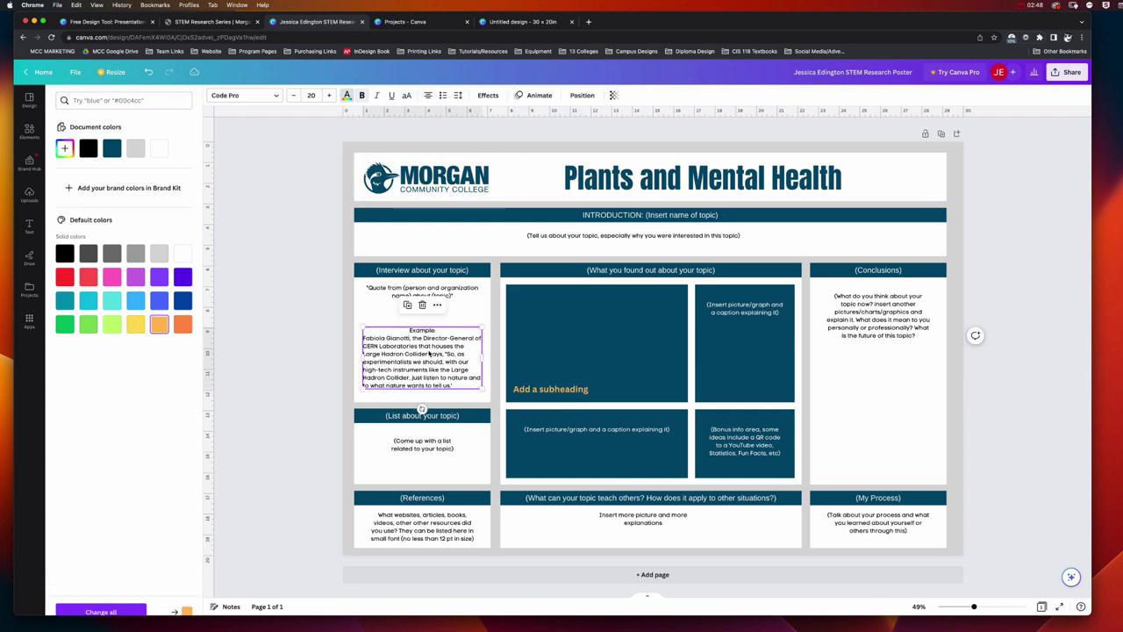
{"action": "left_click", "coordinate": [457, 95]}
{"action": "mouse_move", "coordinate": [488, 134]}
{"action": "left_mouse_down"}
{"action": "mouse_move", "coordinate": [512, 134]}
{"action": "mouse_move", "coordinate": [478, 136]}
{"action": "mouse_move", "coordinate": [489, 134]}
{"action": "left_mouse_up"}
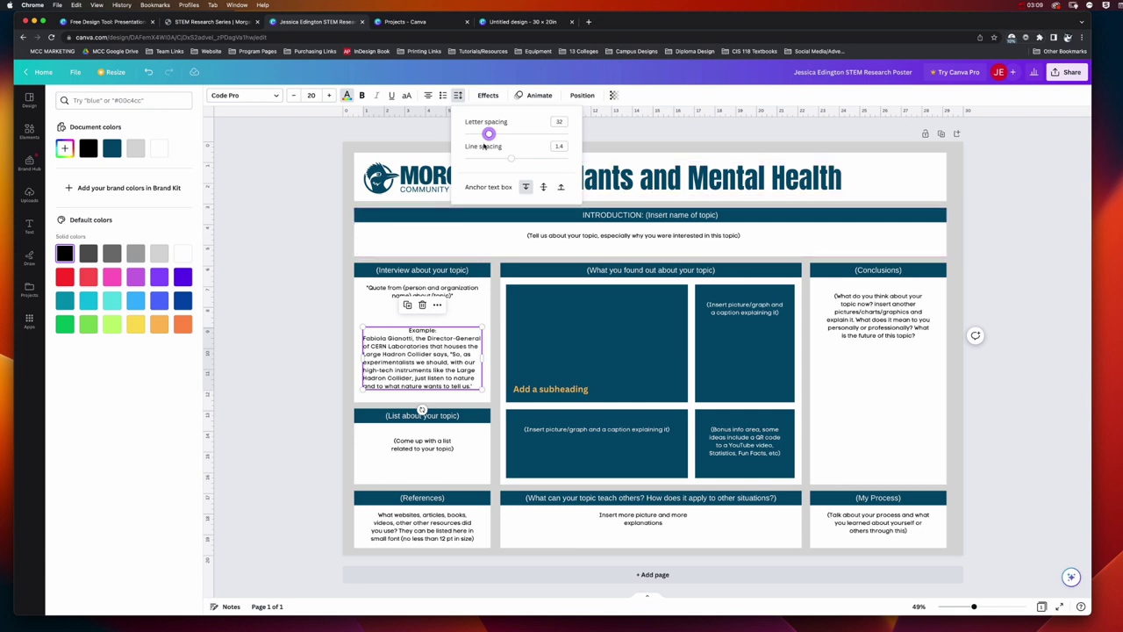
{"action": "left_click_drag", "start_coordinate": [489, 136], "coordinate": [486, 133]}
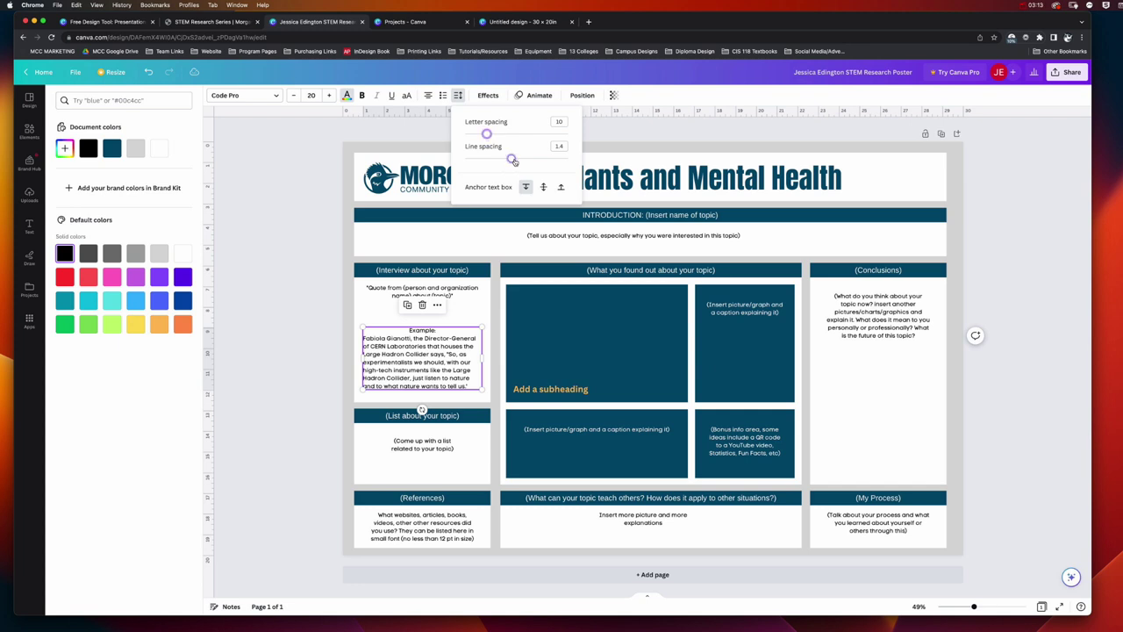
{"action": "left_click_drag", "start_coordinate": [513, 160], "coordinate": [552, 167]}
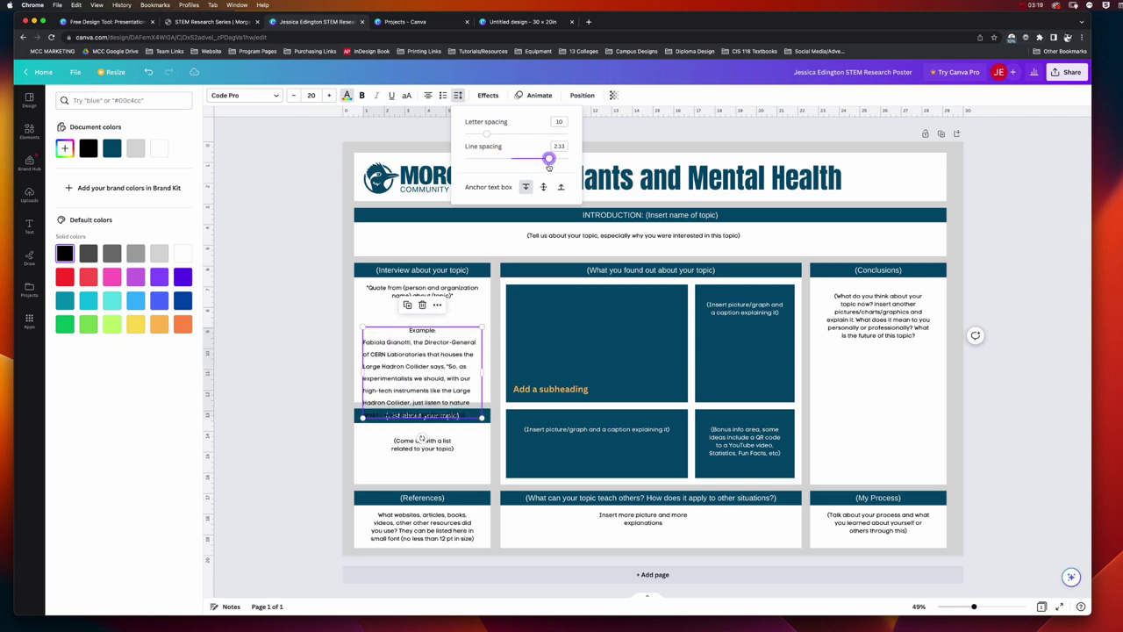
{"action": "left_click_drag", "start_coordinate": [548, 165], "coordinate": [512, 164]}
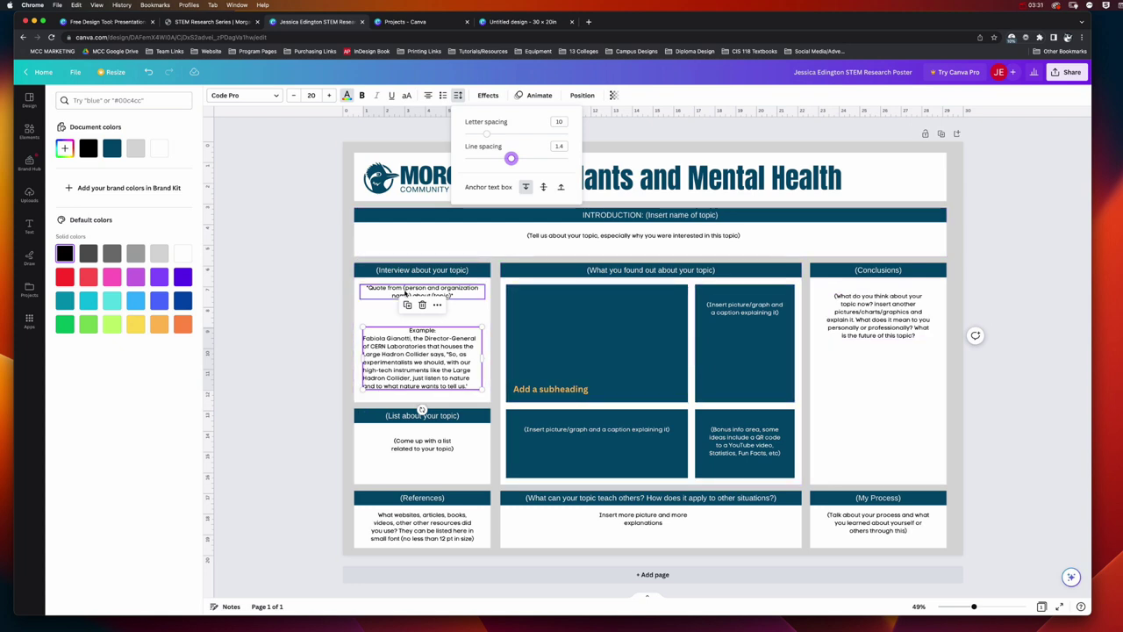
- Preview the Lift, Neon and Glitch effects on the title, then reset its effect to None
{"action": "left_click", "coordinate": [616, 186]}
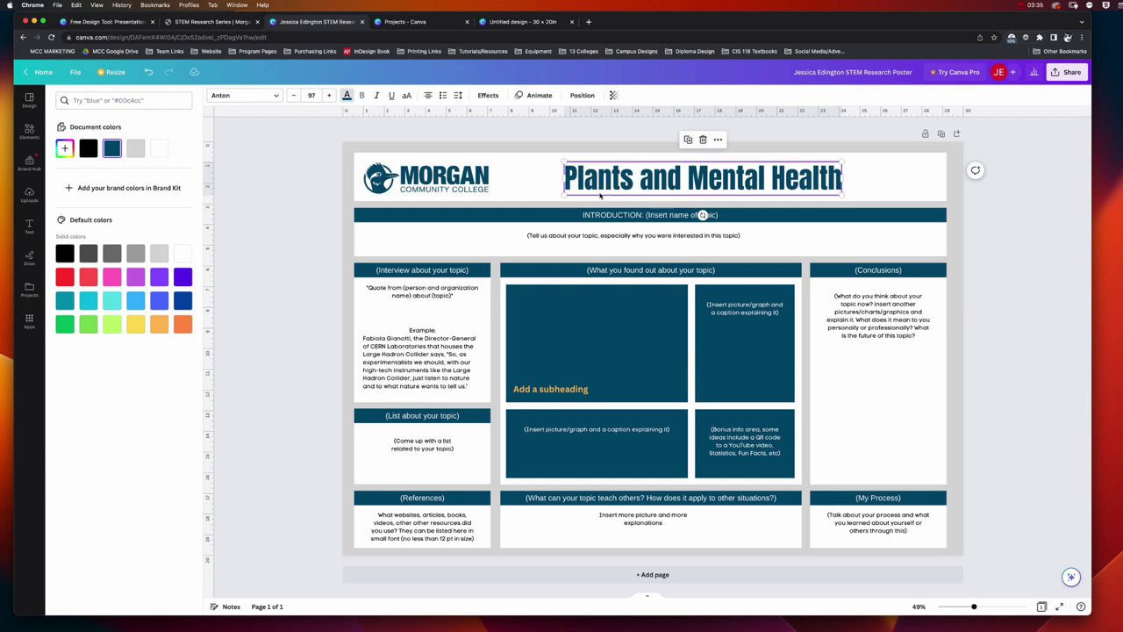
{"action": "left_click", "coordinate": [490, 96]}
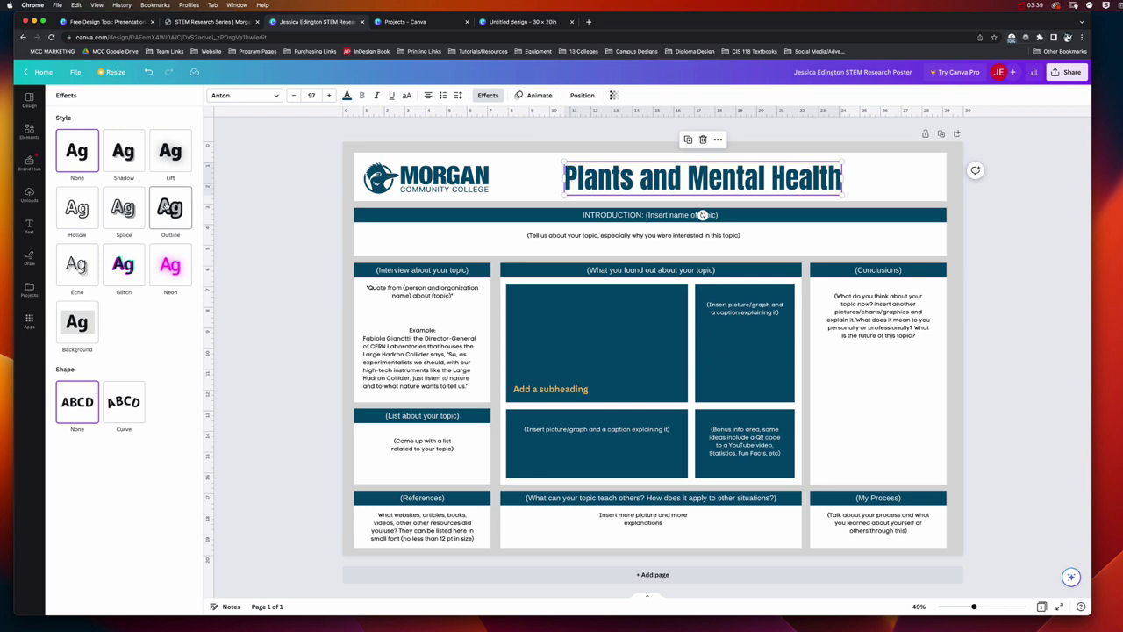
{"action": "left_click", "coordinate": [169, 158]}
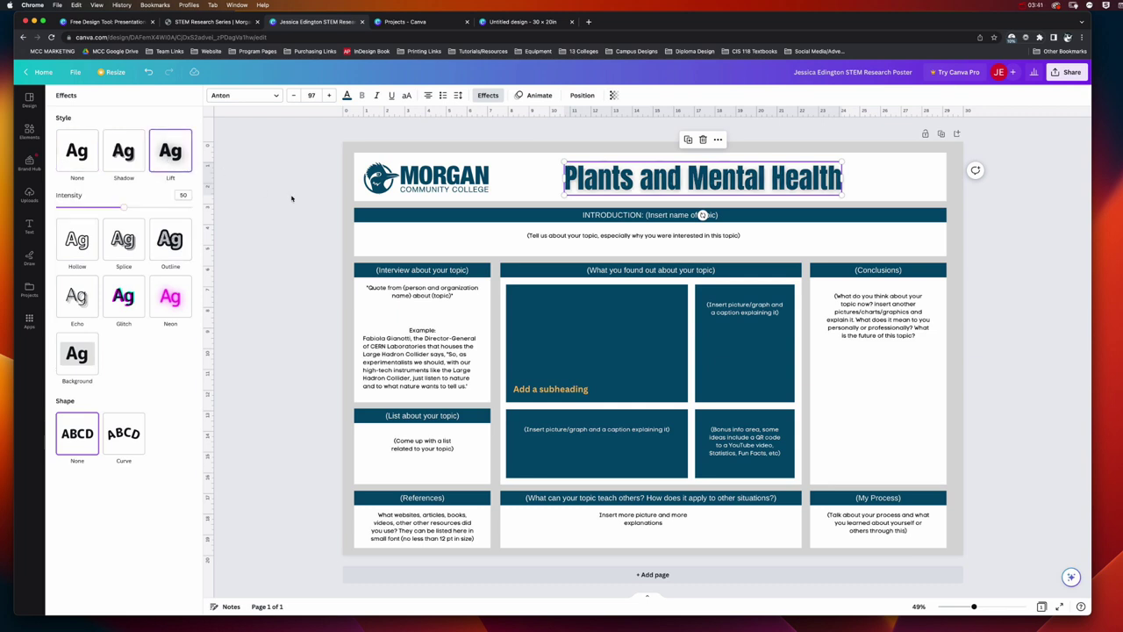
{"action": "left_click", "coordinate": [164, 303]}
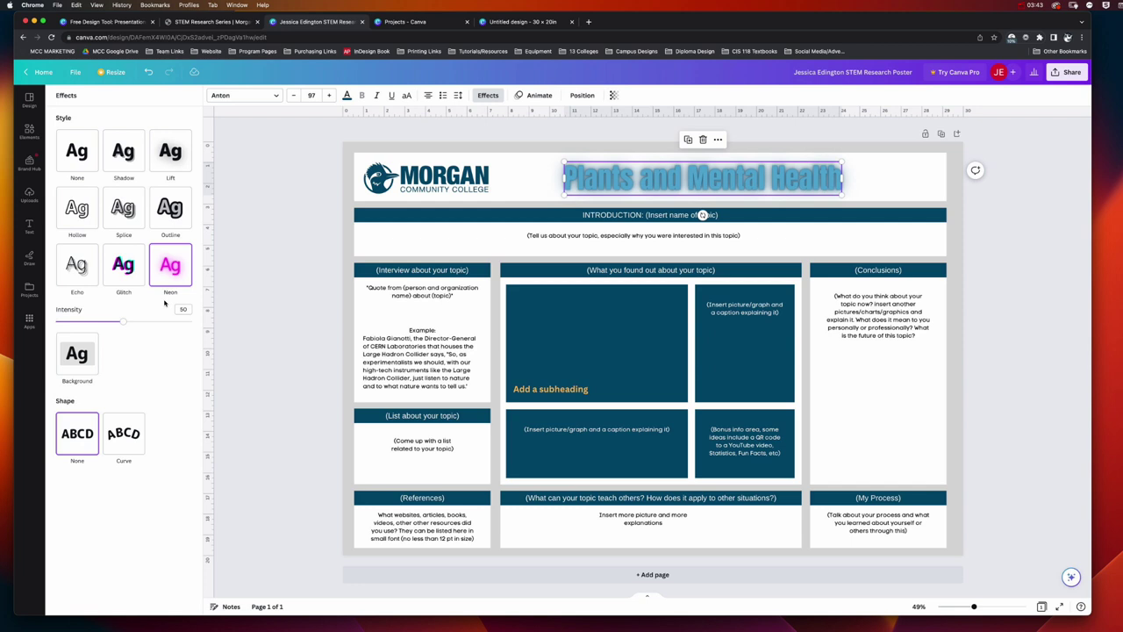
{"action": "mouse_move", "coordinate": [124, 322]}
{"action": "left_mouse_down"}
{"action": "mouse_move", "coordinate": [90, 321]}
{"action": "mouse_move", "coordinate": [133, 324]}
{"action": "left_mouse_up"}
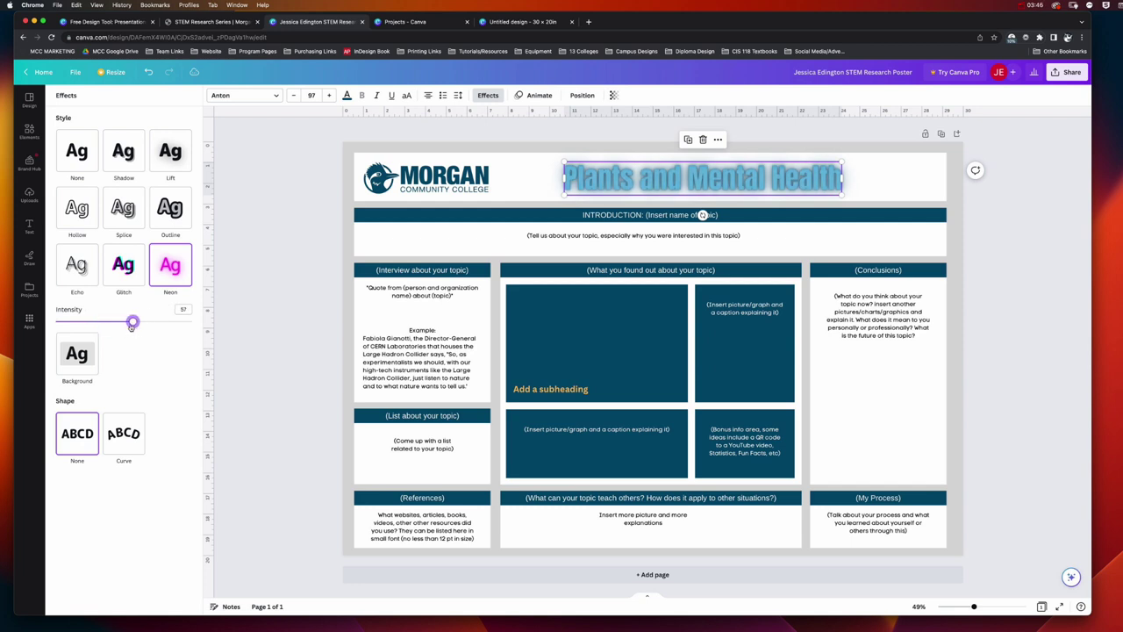
{"action": "left_click", "coordinate": [124, 279]}
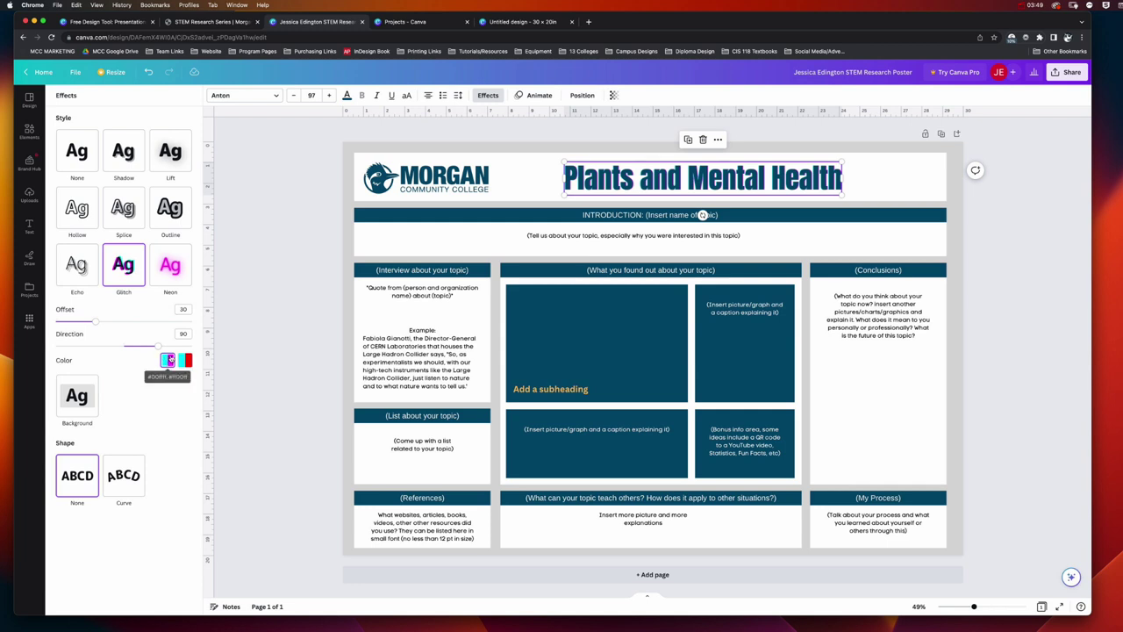
{"action": "left_click", "coordinate": [185, 360]}
{"action": "mouse_move", "coordinate": [158, 348]}
{"action": "left_mouse_down"}
{"action": "mouse_move", "coordinate": [140, 346]}
{"action": "mouse_move", "coordinate": [161, 347]}
{"action": "left_mouse_up"}
{"action": "mouse_move", "coordinate": [96, 322]}
{"action": "left_mouse_down"}
{"action": "mouse_move", "coordinate": [138, 323]}
{"action": "mouse_move", "coordinate": [112, 325]}
{"action": "left_mouse_up"}
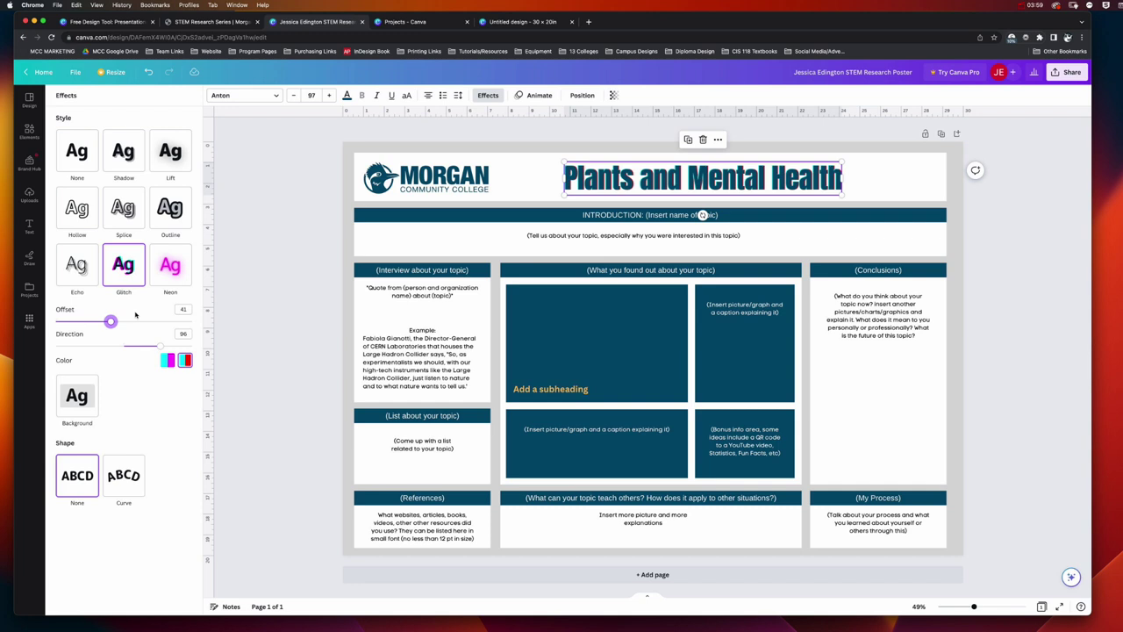
{"action": "left_click", "coordinate": [77, 153]}
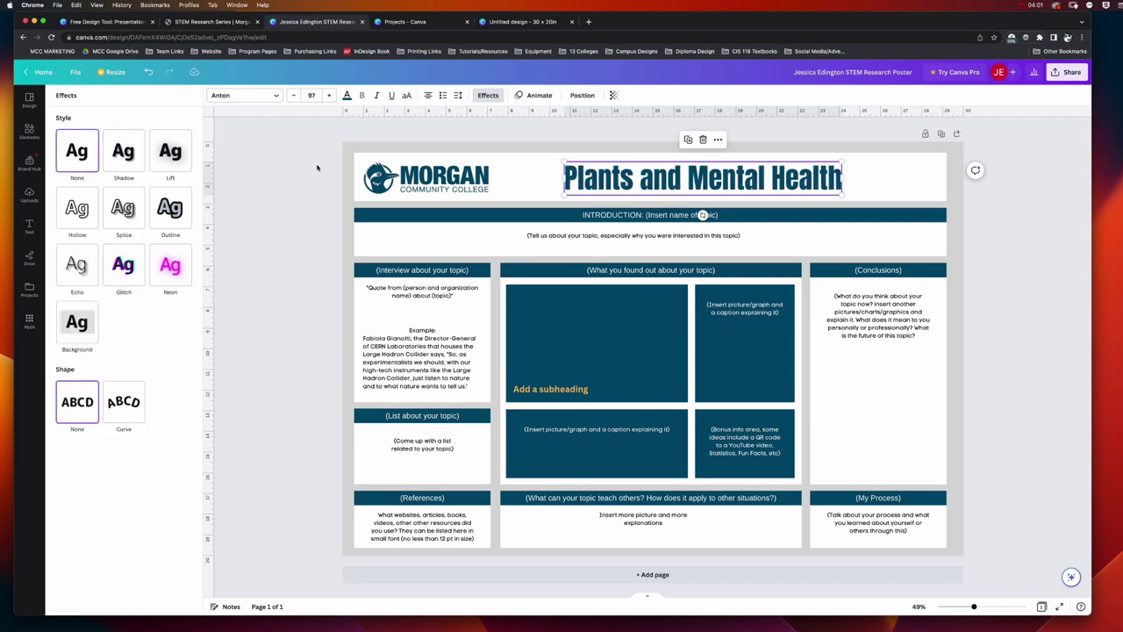